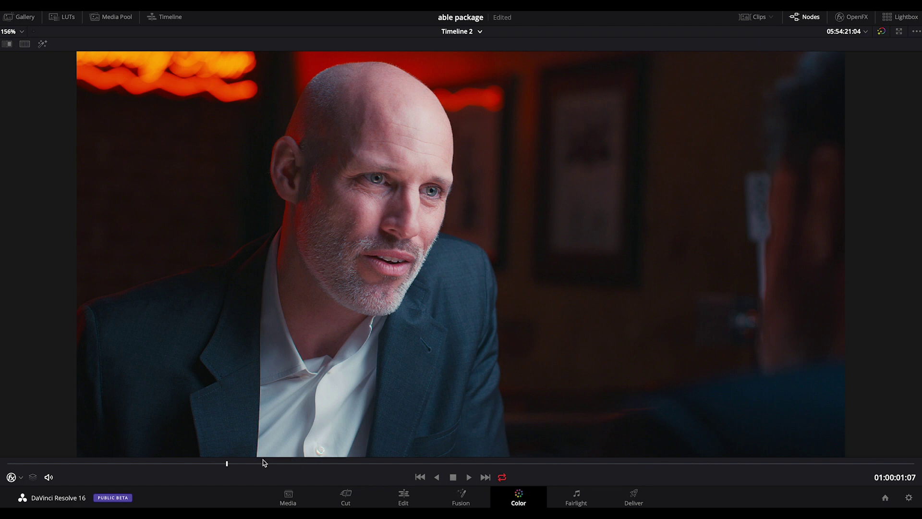
Step: Leave the enhanced viewer and rearrange the node chain, placing Vignette between sharpening and LUT
drag(226, 462, 325, 462)
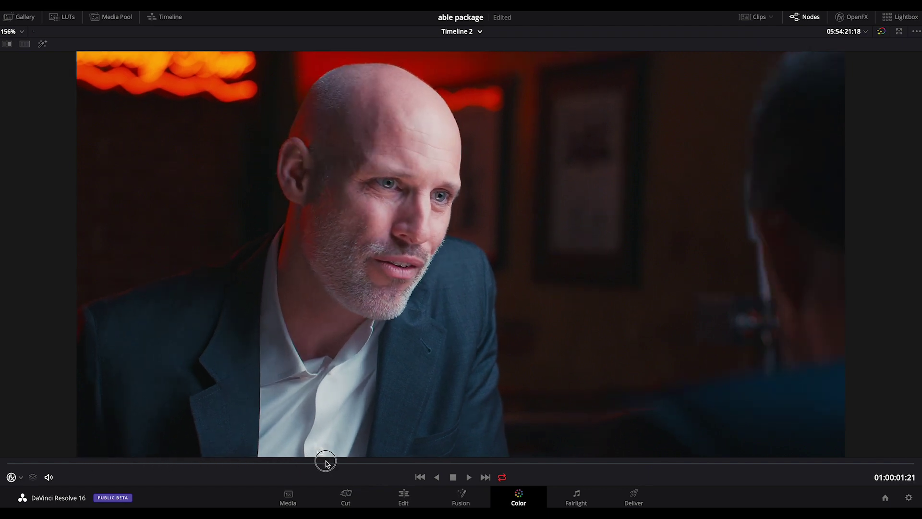
key(alt+f)
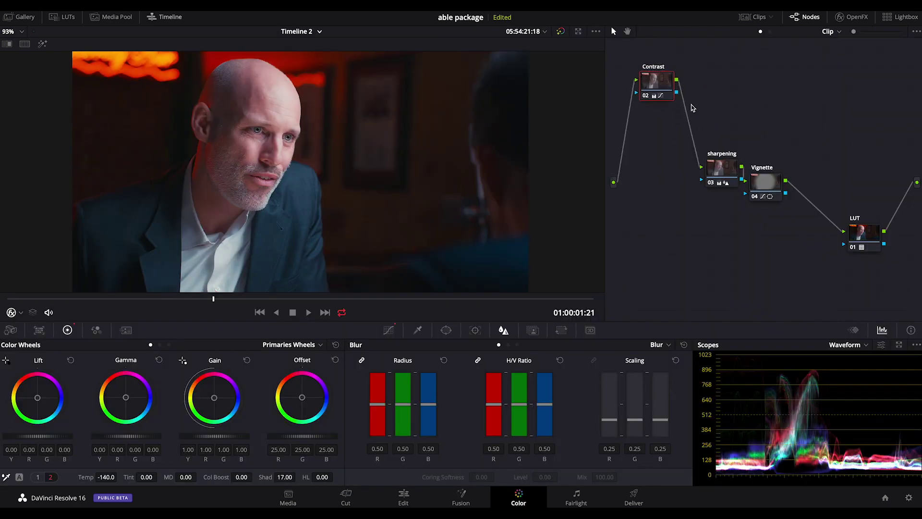
drag(721, 169, 692, 140)
drag(766, 182, 748, 174)
drag(873, 241, 846, 244)
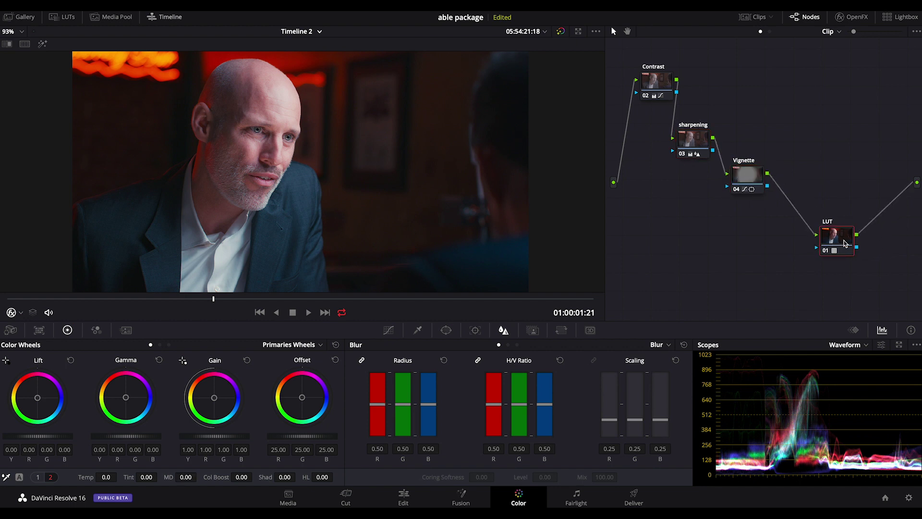
drag(744, 175, 764, 192)
Step: Line up the Contrast, sharpening, Vignette and LUT nodes, toggling Vignette and LUT to compare
click(657, 79)
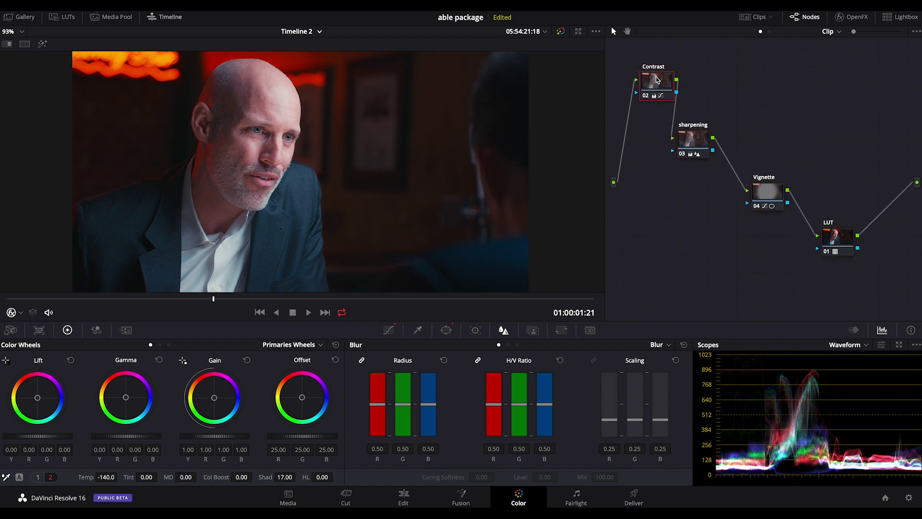
drag(657, 79, 658, 81)
click(697, 144)
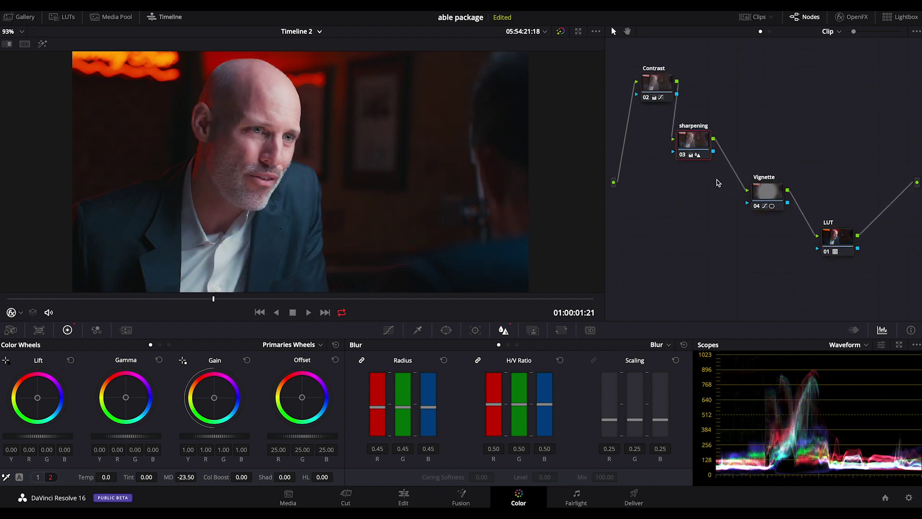
drag(767, 191, 752, 196)
key(ctrl+d)
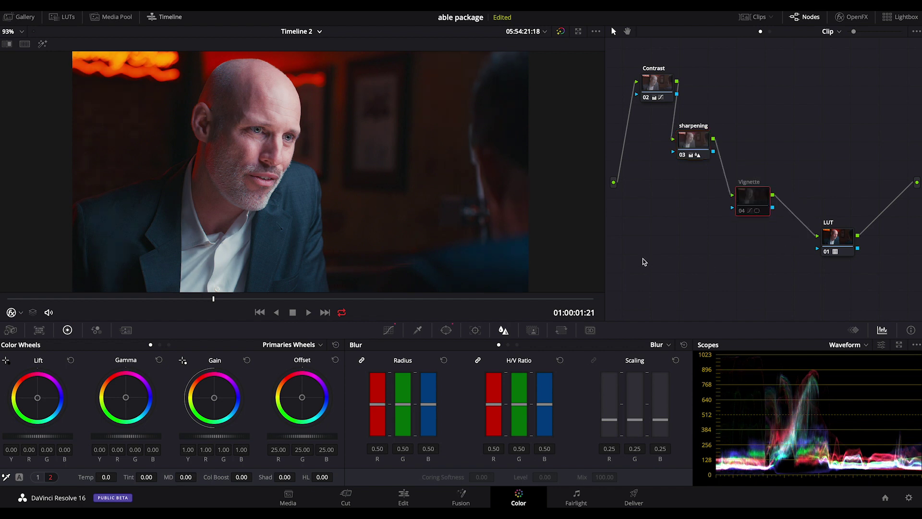
drag(843, 237, 833, 242)
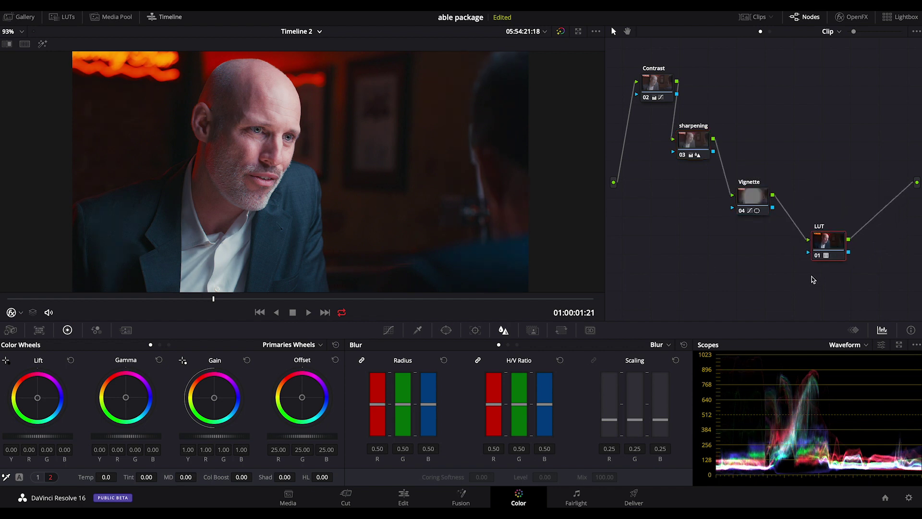
key(ctrl+d)
key(ctrl+d)
key(ctrl+d)
key(ctrl+d)
key(ctrl+d)
key(ctrl+d)
Step: Add serial node 05 after Vignette, before LUT, and line it up with the chain
drag(829, 248, 834, 258)
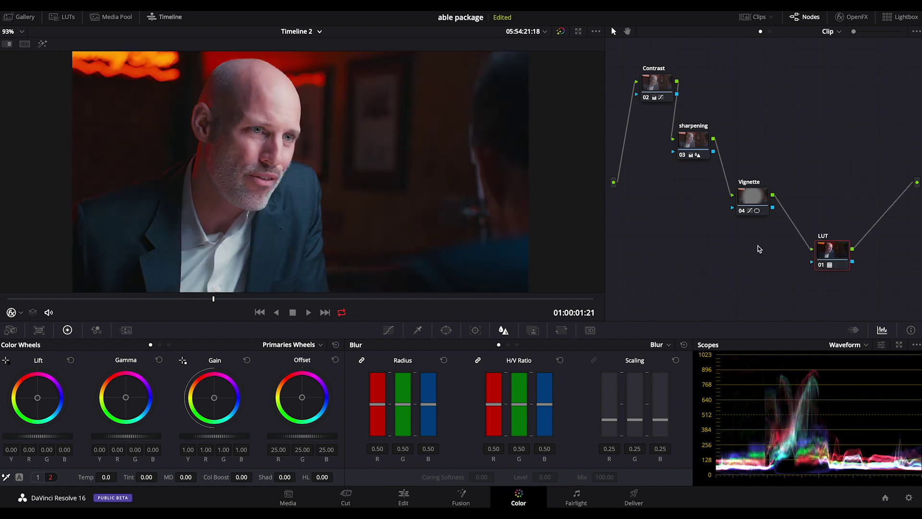
drag(831, 248, 843, 263)
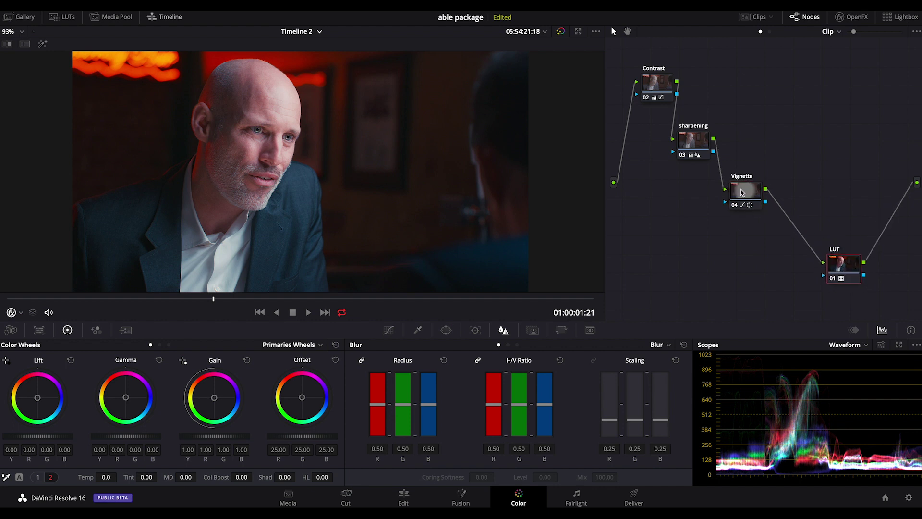
drag(752, 196, 748, 202)
key(alt+s)
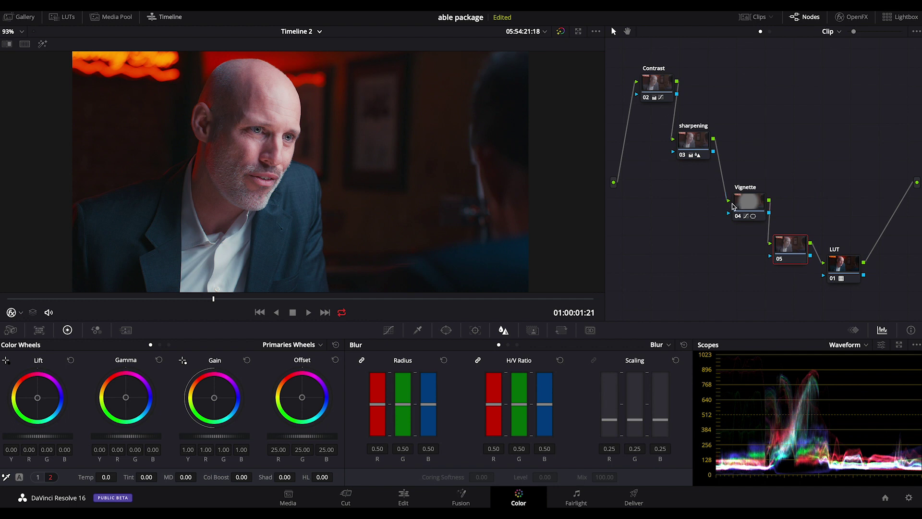
drag(790, 240, 796, 250)
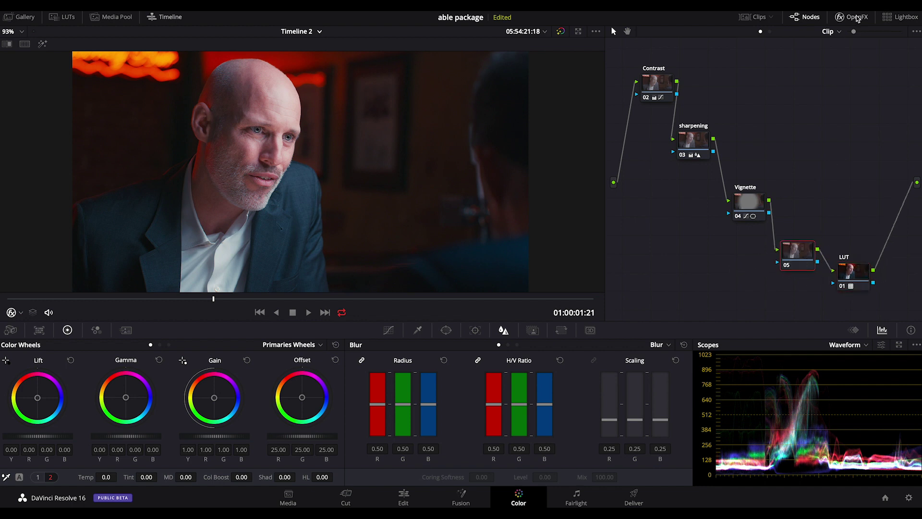
Step: Search the OpenFX library for 'face', drop Face Refinement onto node 05, and analyse the face
click(858, 17)
click(911, 49)
click(857, 17)
click(857, 17)
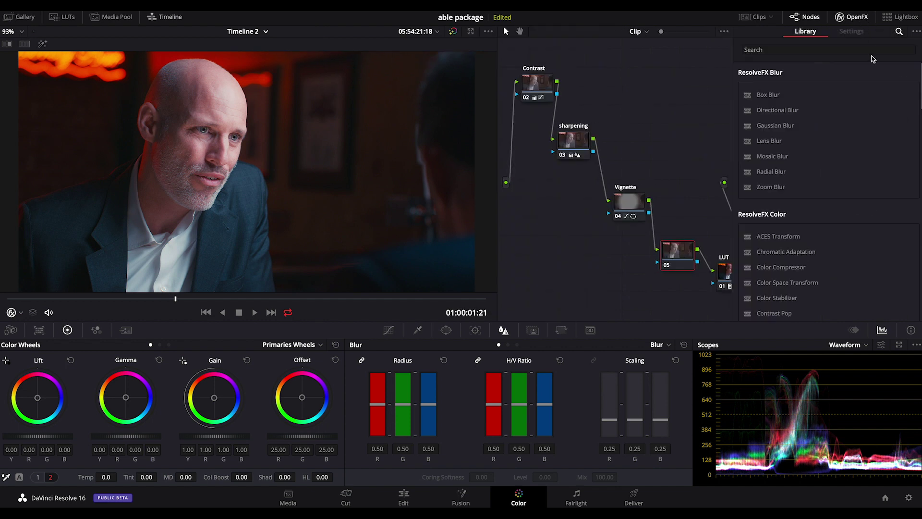
click(806, 48)
text(face)
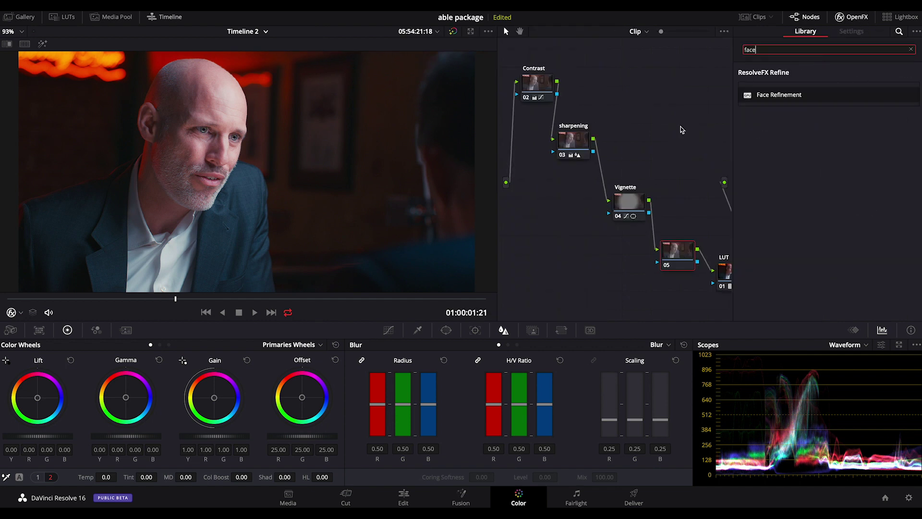
drag(778, 100, 680, 252)
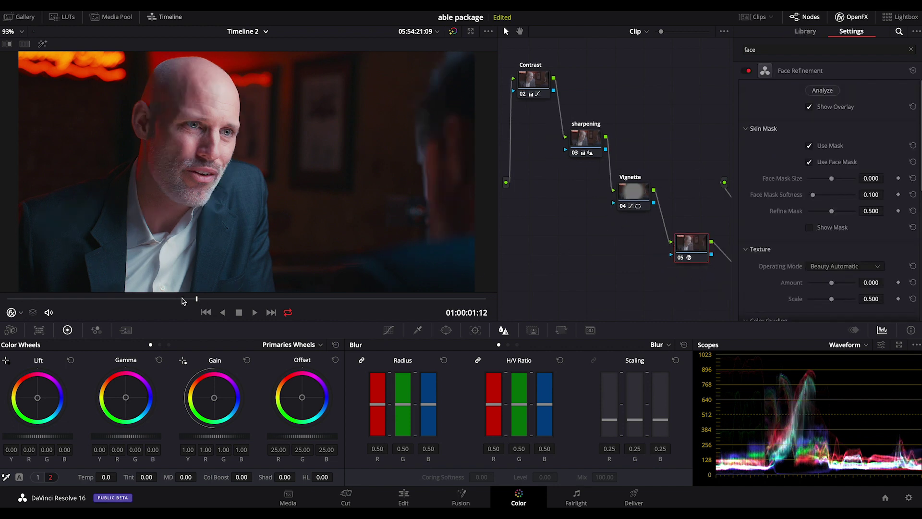
drag(183, 301, 249, 297)
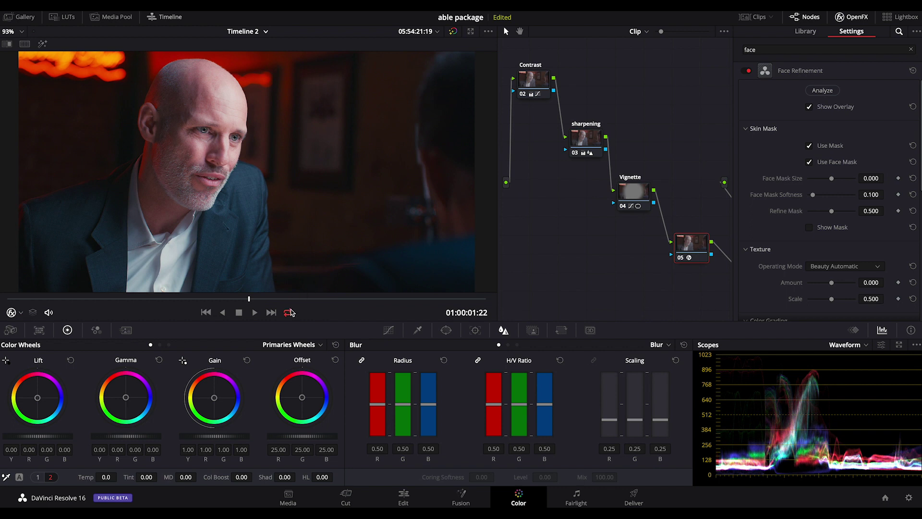
click(831, 88)
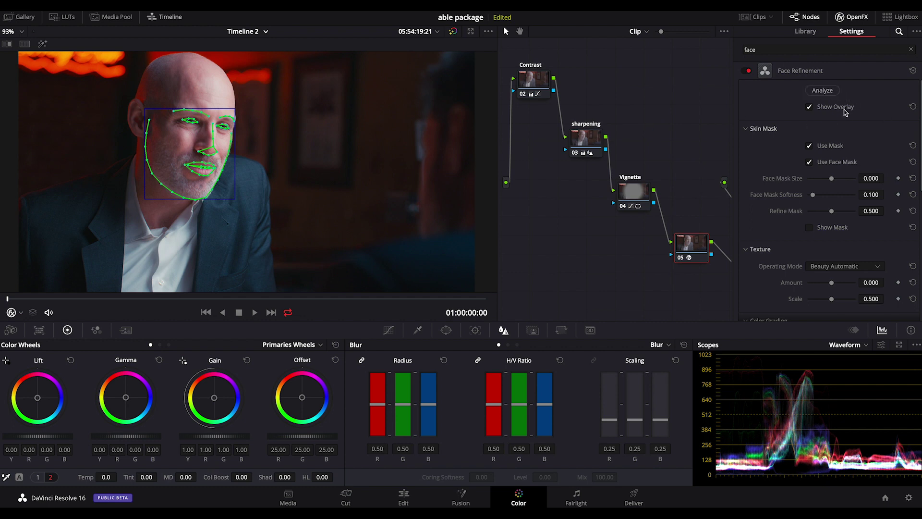
Step: Re-run Face Analysis on the man's face and play the clip to check the landmark tracking
drag(129, 302, 211, 299)
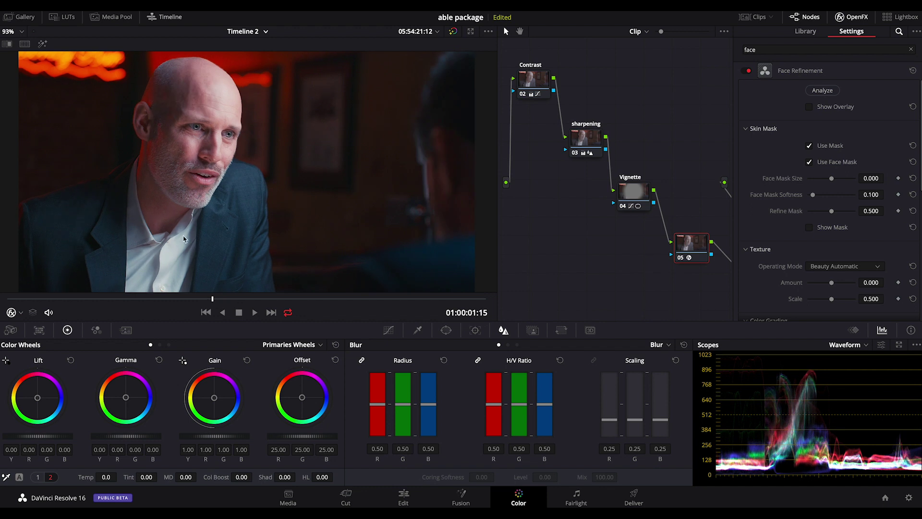
drag(297, 303, 332, 317)
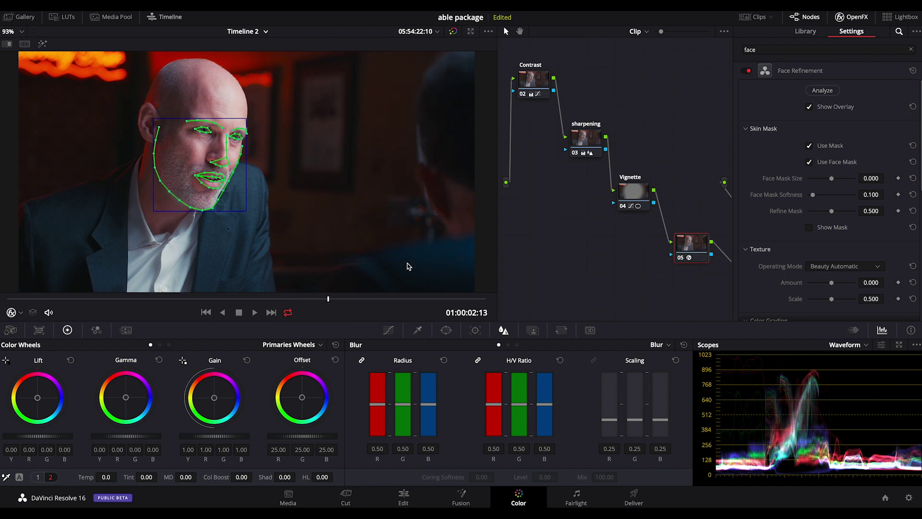
click(822, 90)
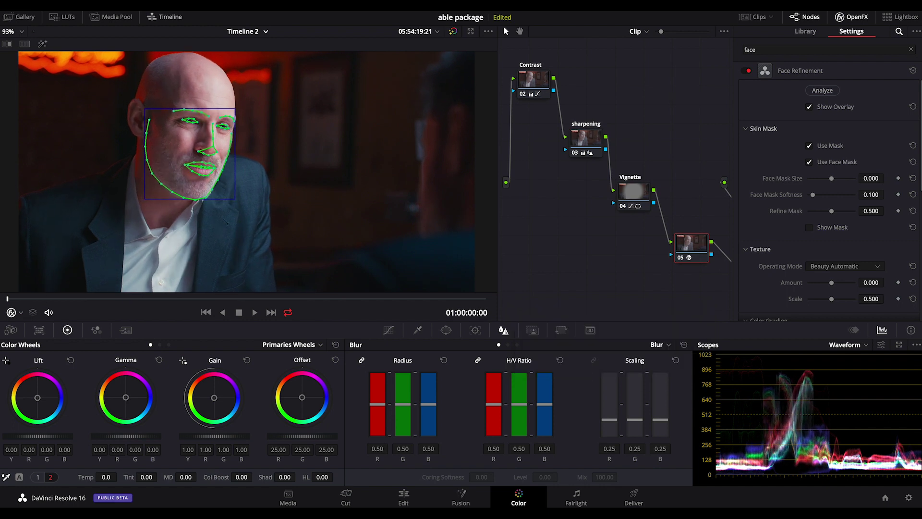
click(254, 313)
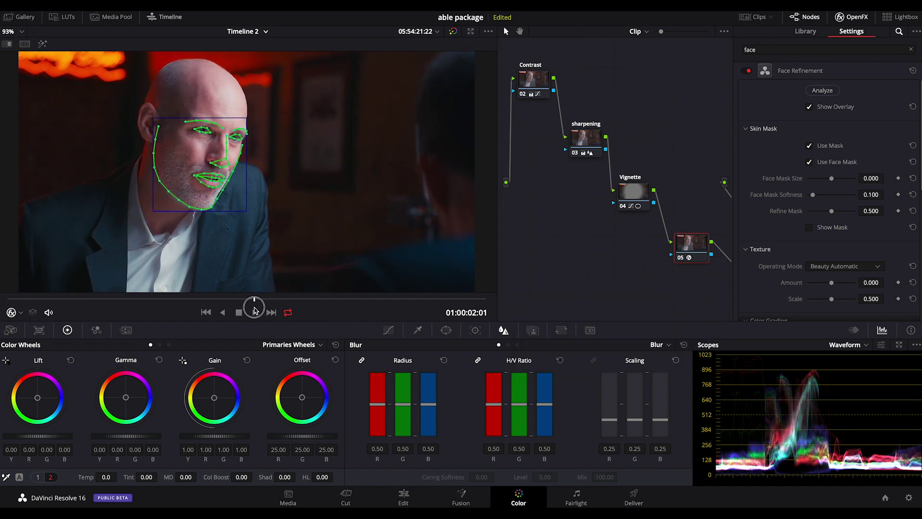
click(254, 313)
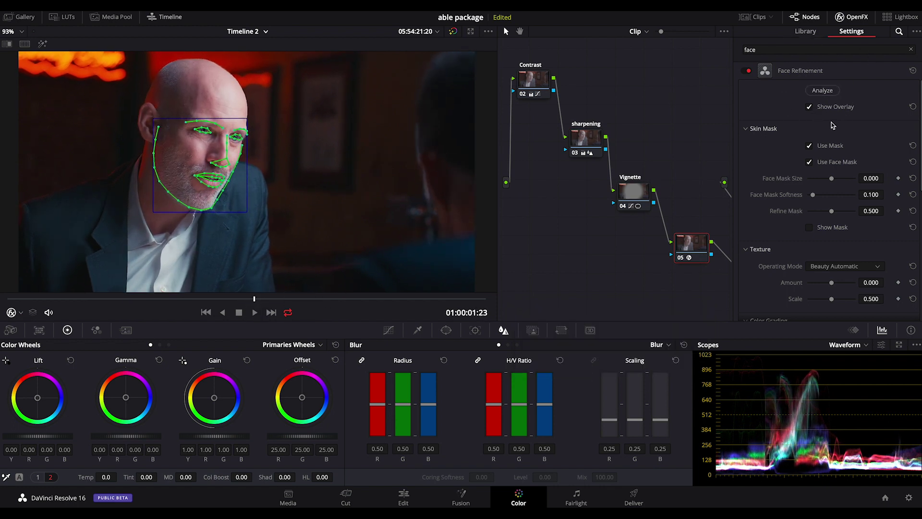
Step: Hide the tracking overlay, lower skin mask refine to 0.275, and turn off Show Mask
click(826, 108)
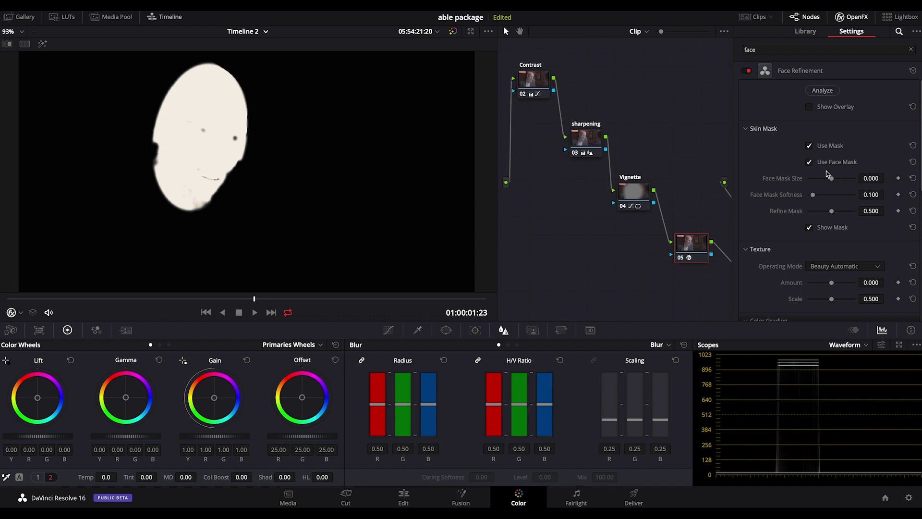
drag(832, 212, 831, 178)
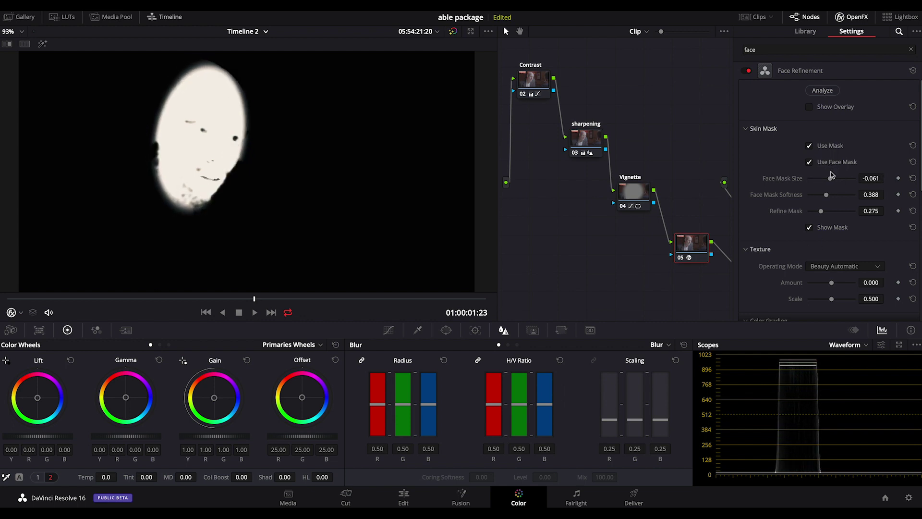
click(809, 227)
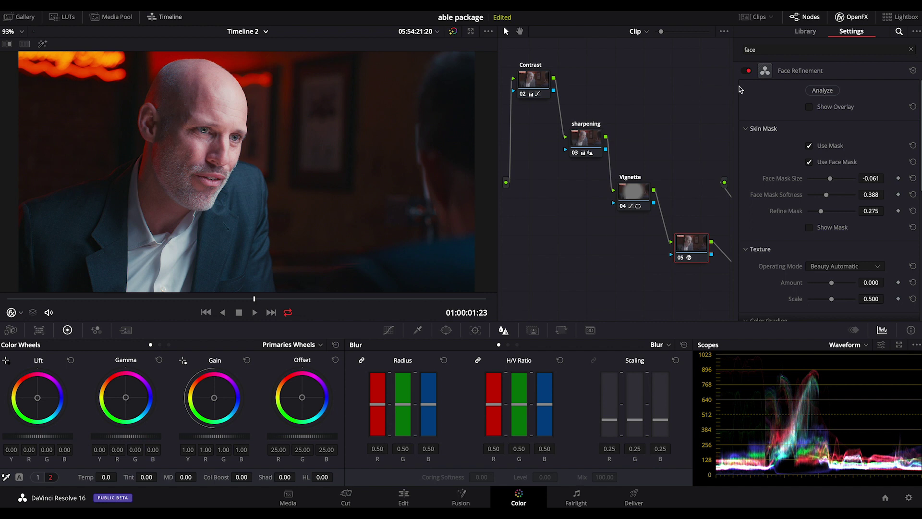
Step: Collapse Skin Mask and raise Texture Amount to 0.214 to smooth the man's skin
click(764, 129)
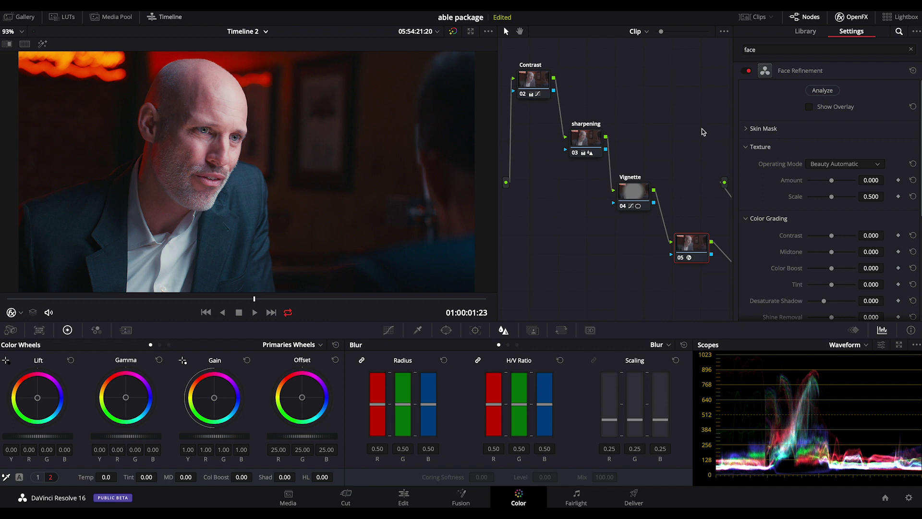
mouse_move(831, 181)
mouse_down()
mouse_move(855, 188)
mouse_move(800, 185)
mouse_move(832, 191)
mouse_up()
drag(832, 181, 837, 184)
scroll(839, 169, down, 3)
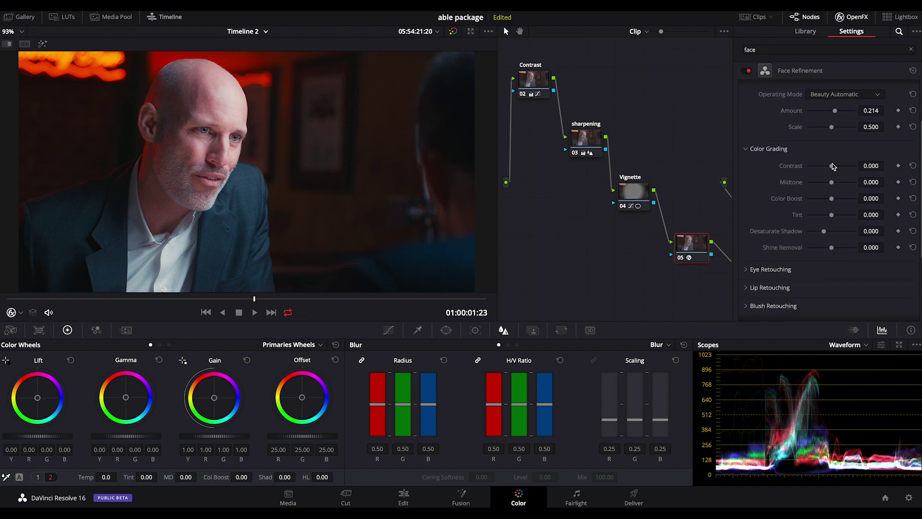
Step: Set face Contrast to 0.265, reset Midtone to zero, and nudge Color Boost up to about 0.106
drag(832, 165, 838, 167)
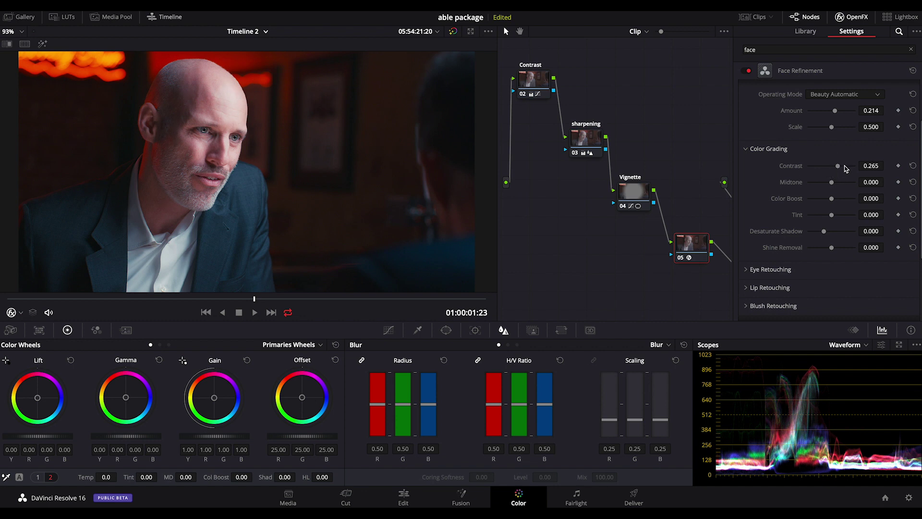
drag(833, 183, 832, 185)
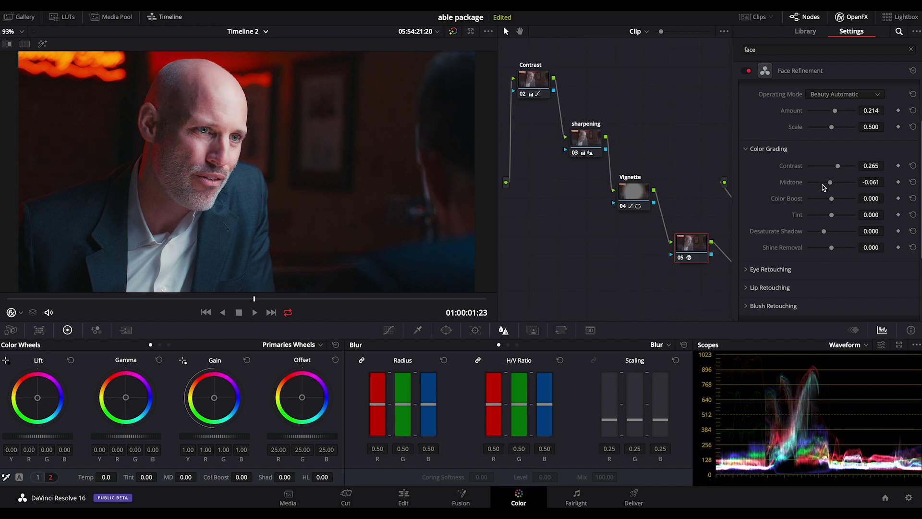
double_click(798, 185)
drag(836, 198, 843, 200)
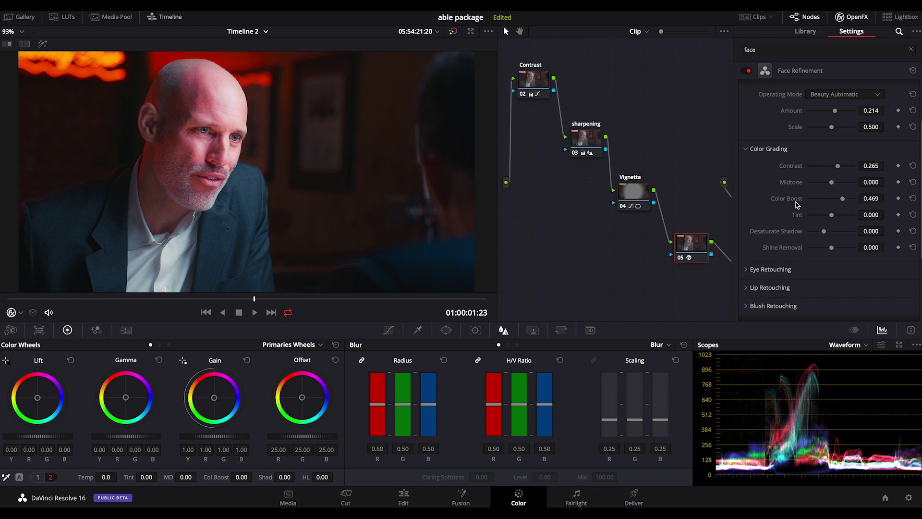
double_click(793, 201)
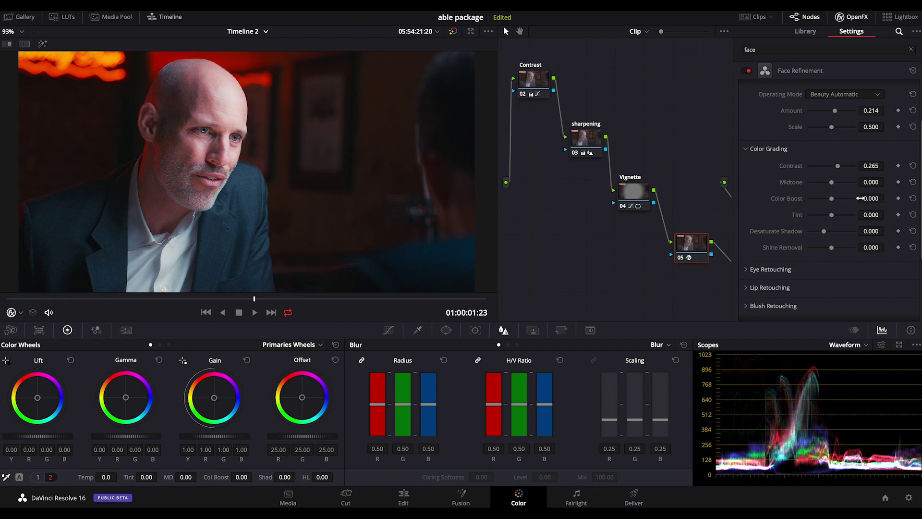
drag(867, 199, 915, 198)
Step: Set Color Boost to 0.060 and Tint to -0.067, leaving Desaturate Shadow at zero
click(913, 198)
drag(873, 198, 898, 200)
drag(870, 215, 842, 213)
drag(870, 231, 839, 249)
double_click(789, 235)
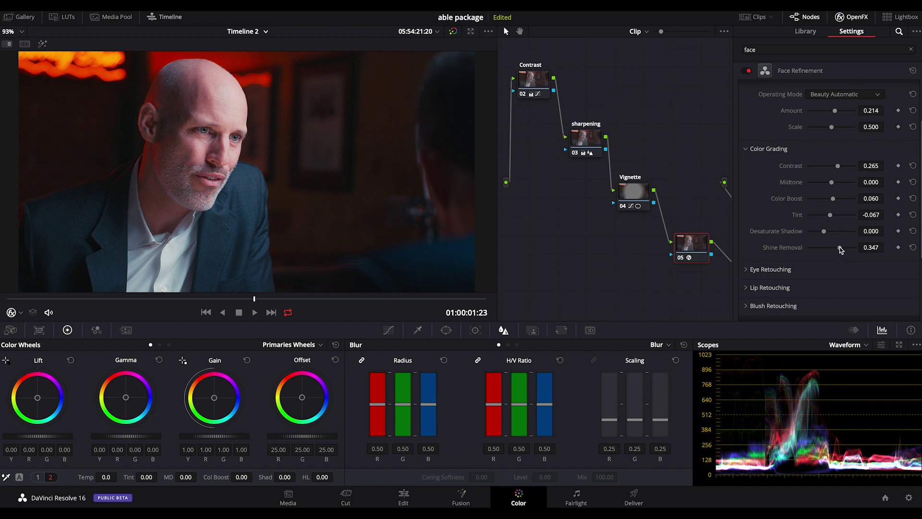
Step: Lower Shine Removal to 0.050
mouse_move(840, 248)
mouse_down()
mouse_move(816, 247)
mouse_move(845, 251)
mouse_up()
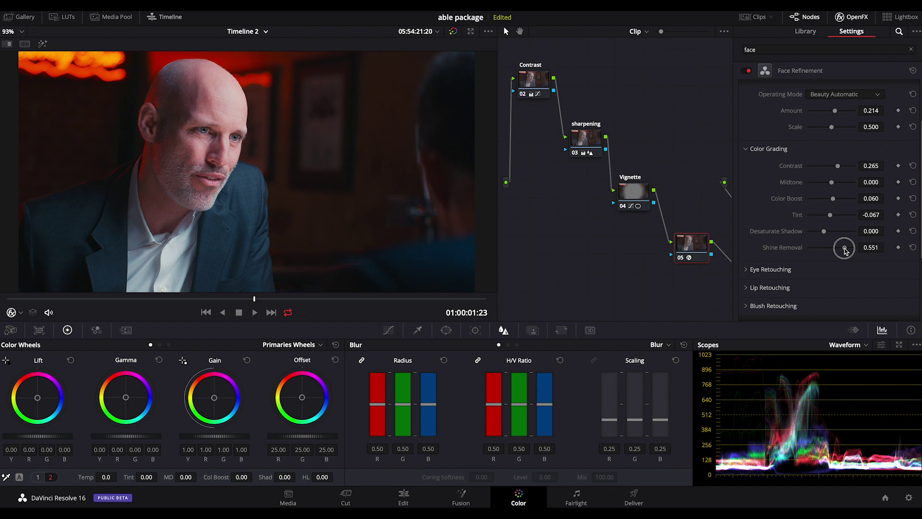
drag(846, 250, 833, 247)
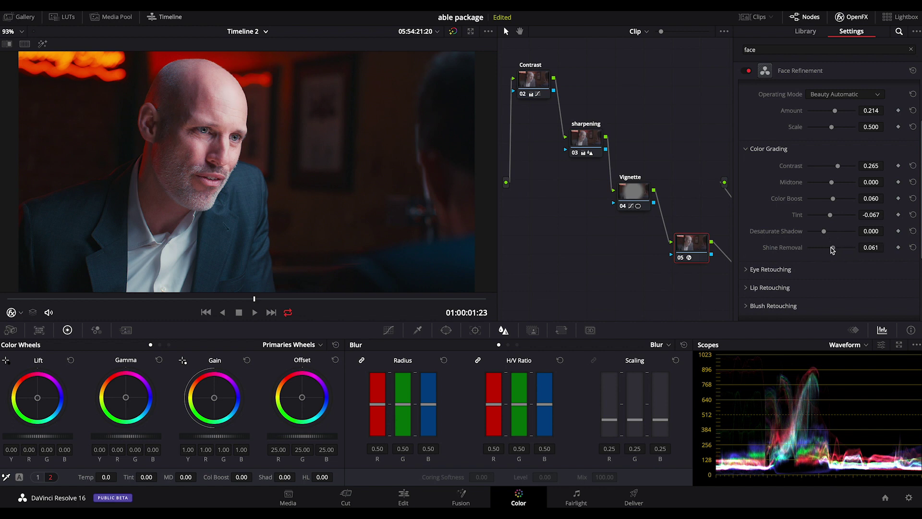
click(872, 248)
key(BackSpace)
key(BackSpace)
key(BackSpace)
key(BackSpace)
key(BackSpace)
text(.0)
Step: Toggle node 05 off and on to compare the face, then expand Eye Retouching
key(ctrl+d)
key(ctrl+d)
key(ctrl+d)
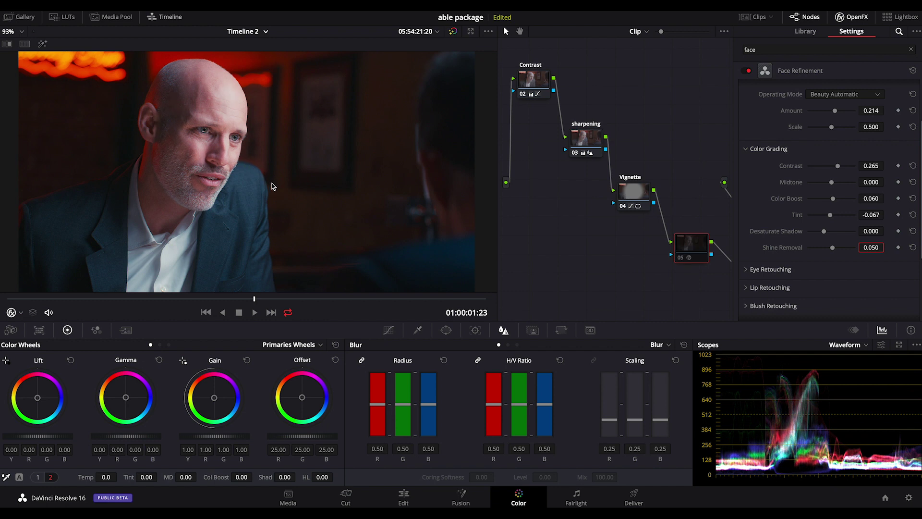
key(ctrl+d)
key(ctrl+d)
key(ctrl+d)
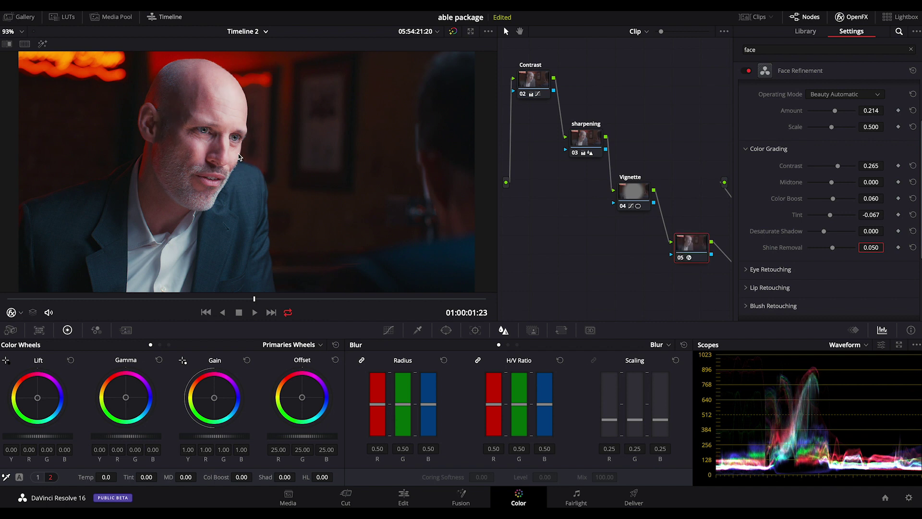
scroll(816, 202, down, 5)
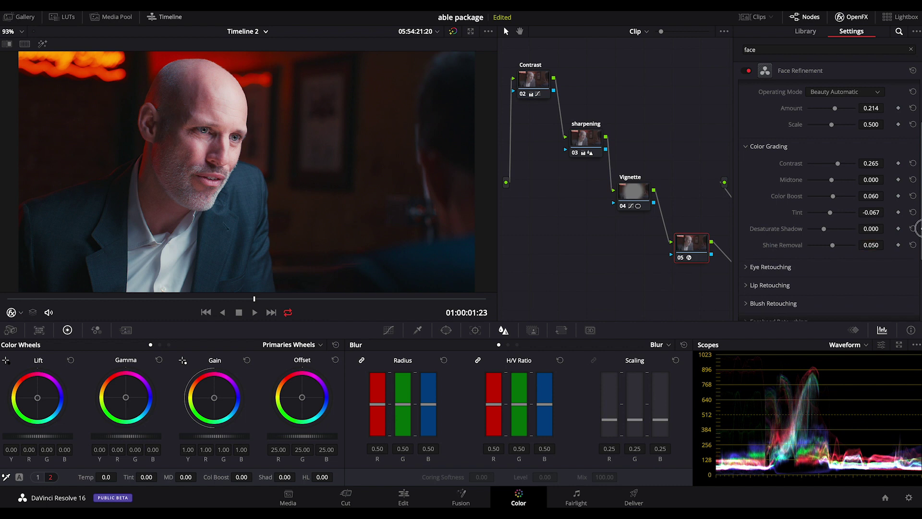
click(749, 166)
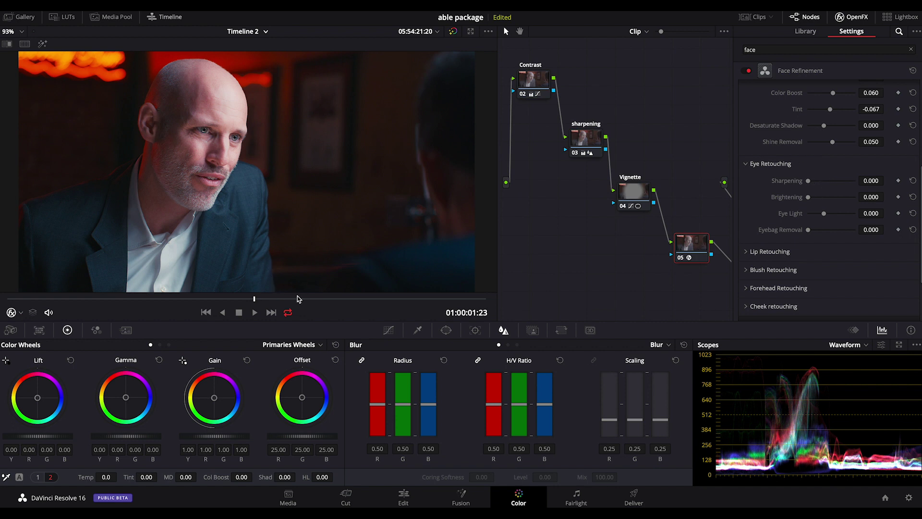
Step: Set eye Brightening to 0.163 and Eye Light to 0.159, keeping Eyebag Removal at 0.000
click(418, 330)
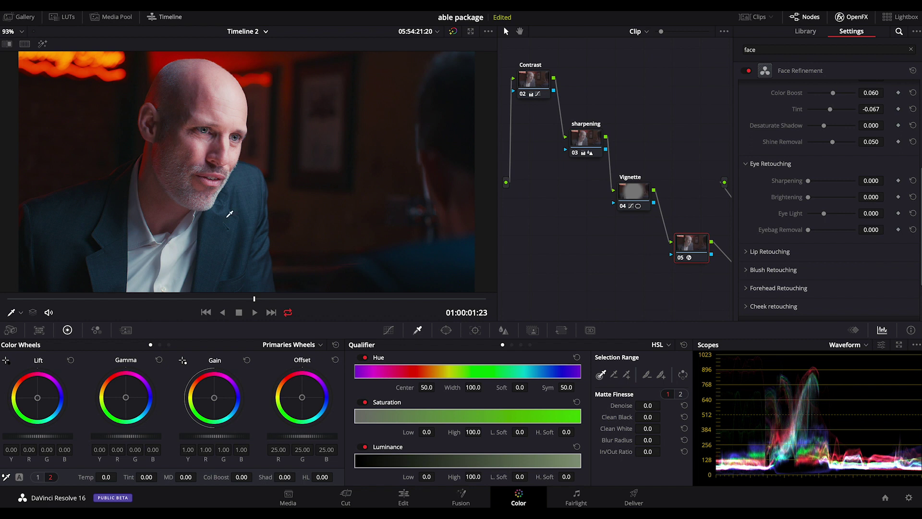
key(ctrl+z)
scroll(917, 202, down, 6)
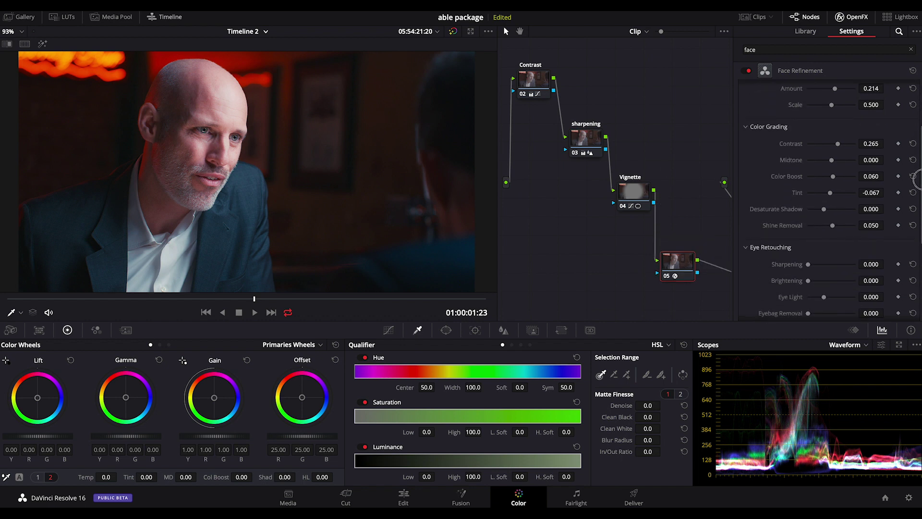
scroll(915, 199, down, 1)
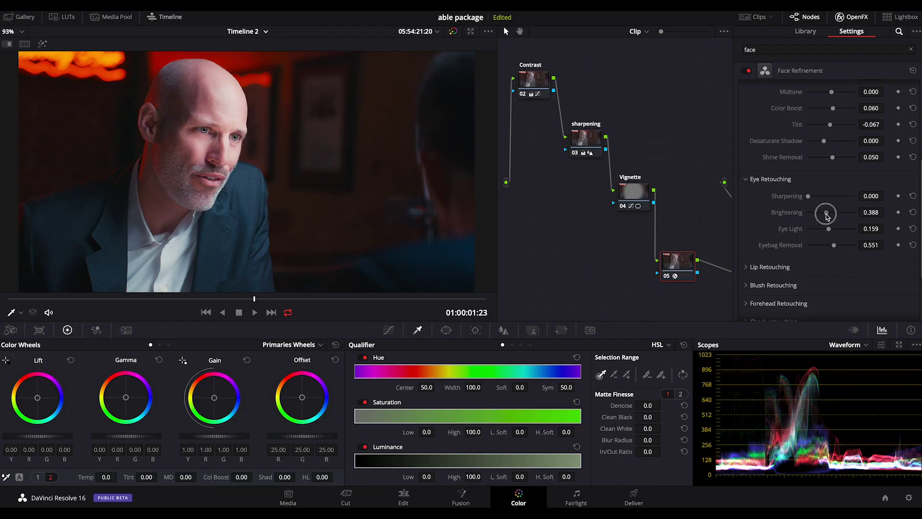
drag(827, 215, 805, 215)
drag(833, 245, 788, 249)
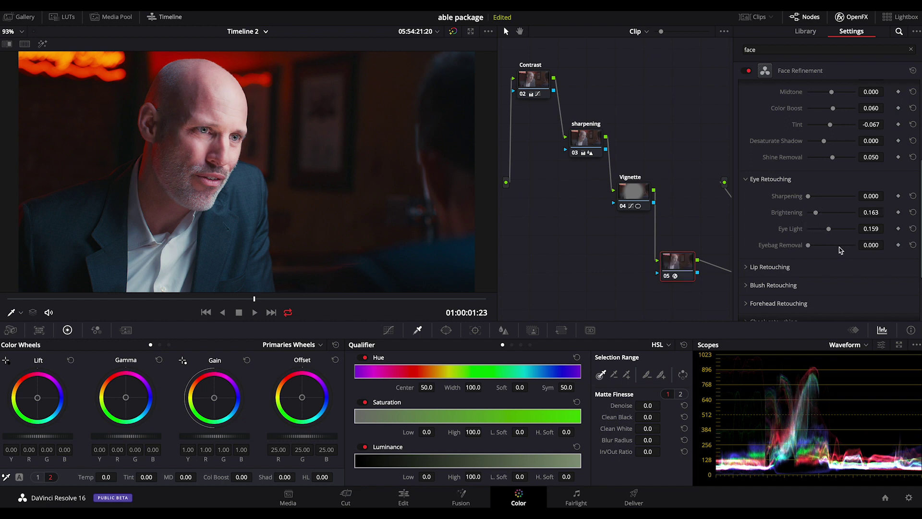
key(ctrl+d)
key(ctrl+d)
key(ctrl+d)
key(ctrl+d)
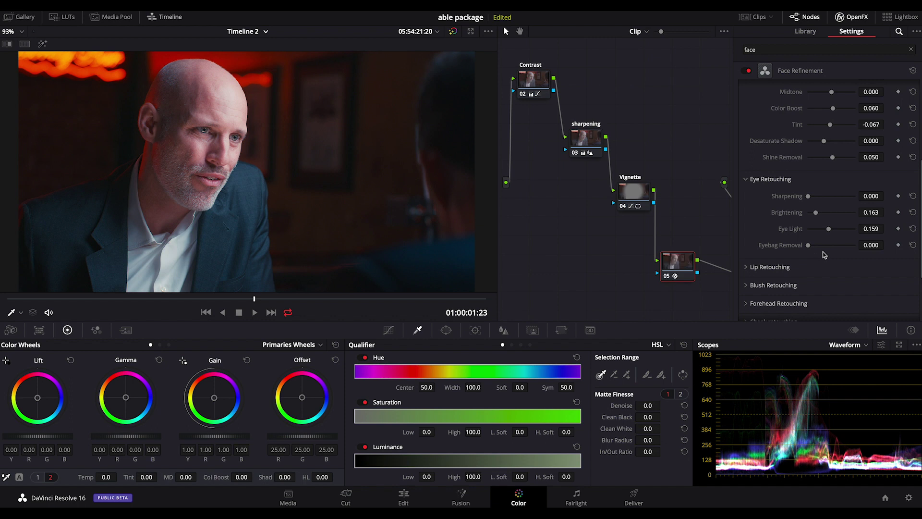
Step: Bypass node 05 to compare the face, then expand Lip Retouching with Brightening at 0.132
key(ctrl+d)
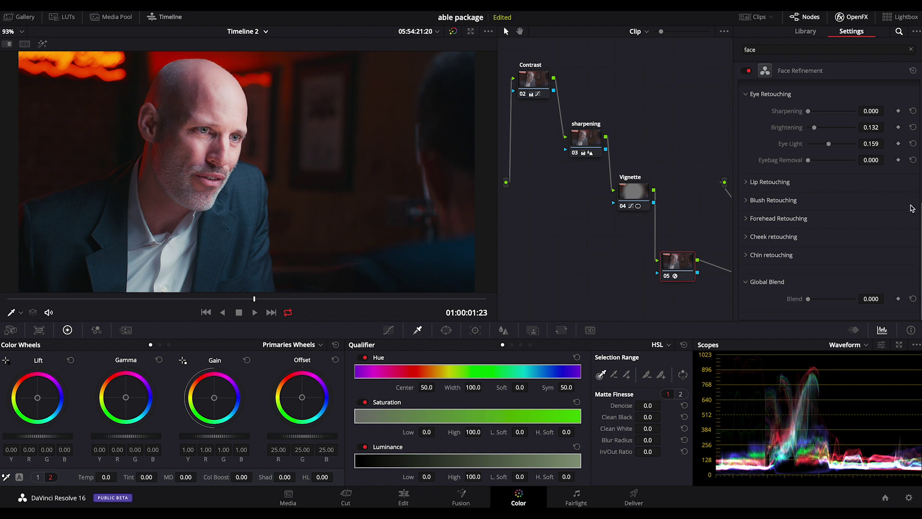
click(746, 183)
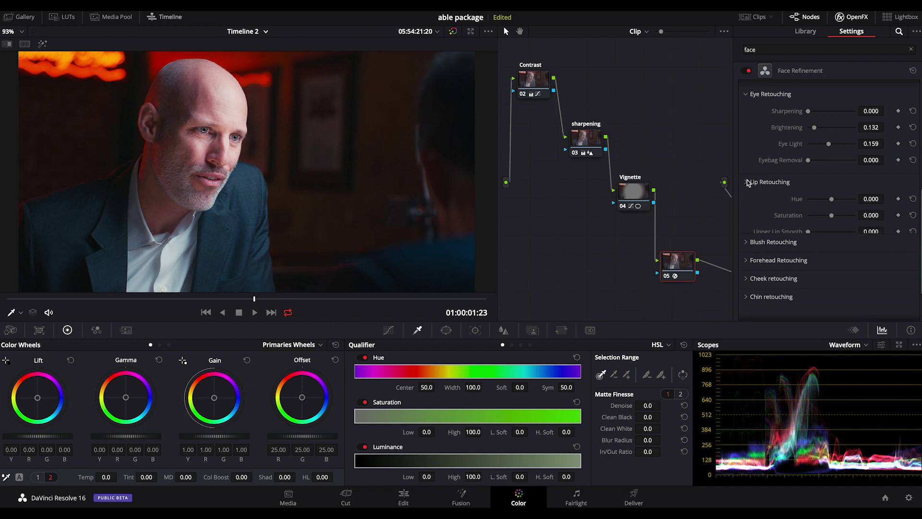
Step: Collapse the lip and blush sections and drag Global Blend down to 0.439
click(746, 183)
click(747, 200)
click(747, 200)
click(779, 281)
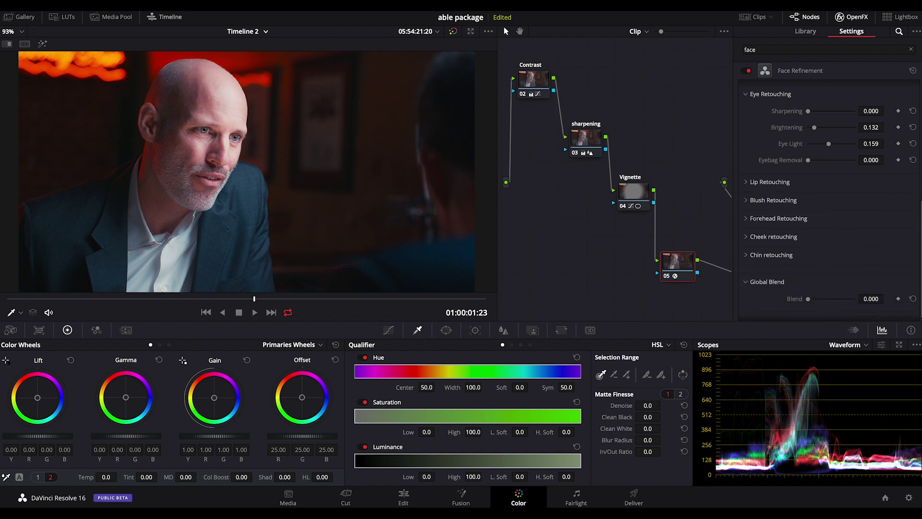
scroll(806, 297, down, 1)
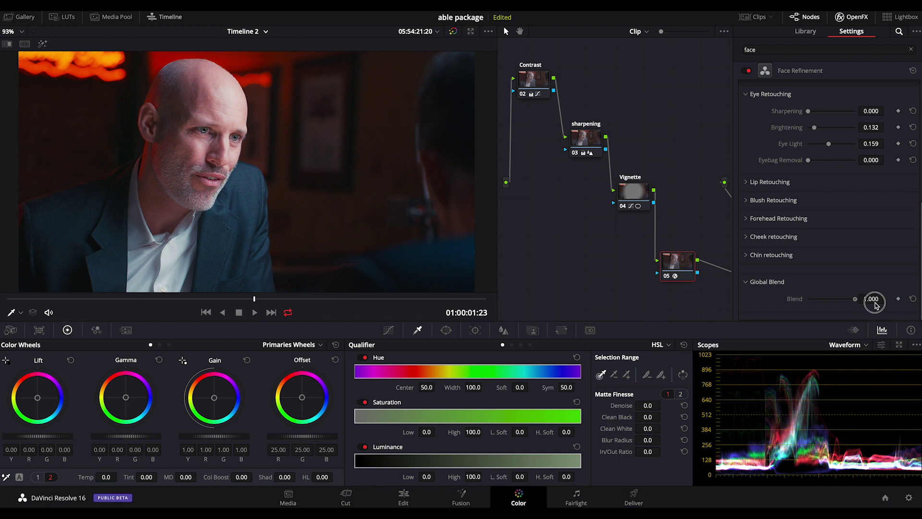
drag(874, 304, 826, 303)
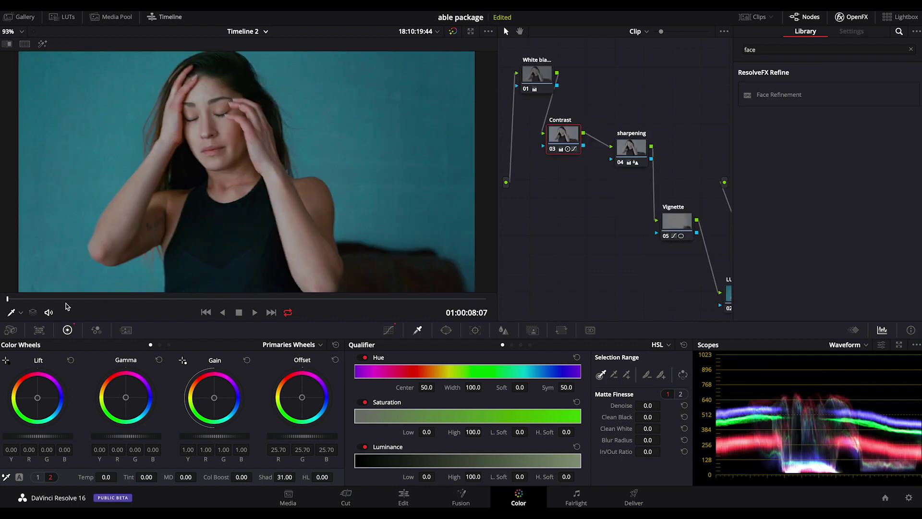
drag(46, 303, 385, 309)
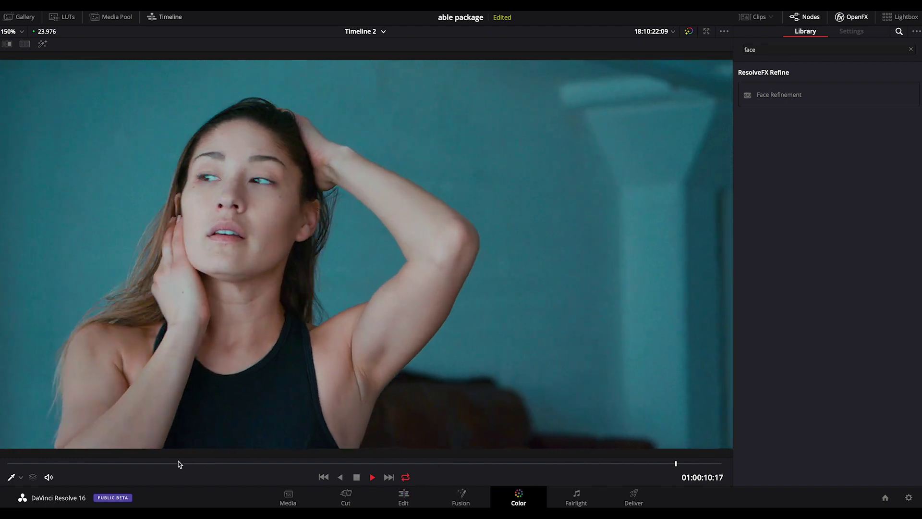
key(space)
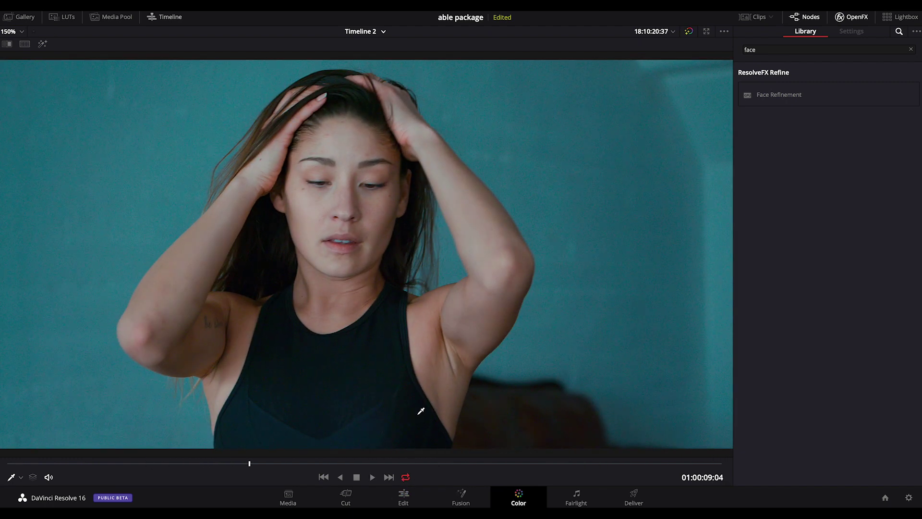
key(alt+f)
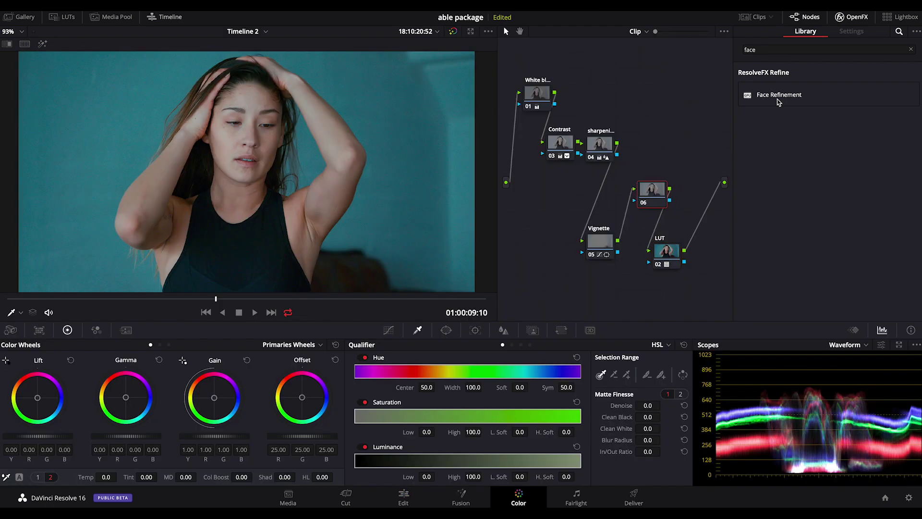
Step: Drop Face Refinement onto node 06 and run face analysis so landmarks track across the clip
drag(779, 102, 654, 192)
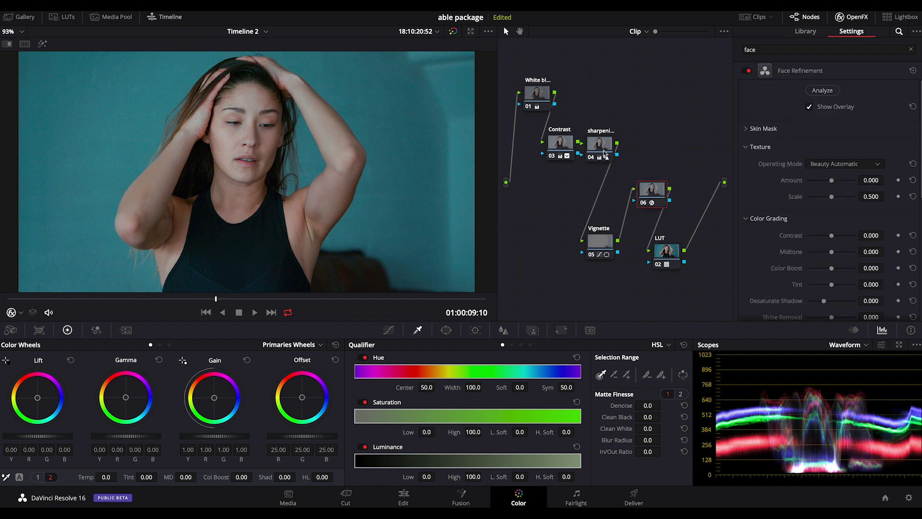
drag(256, 300, 319, 299)
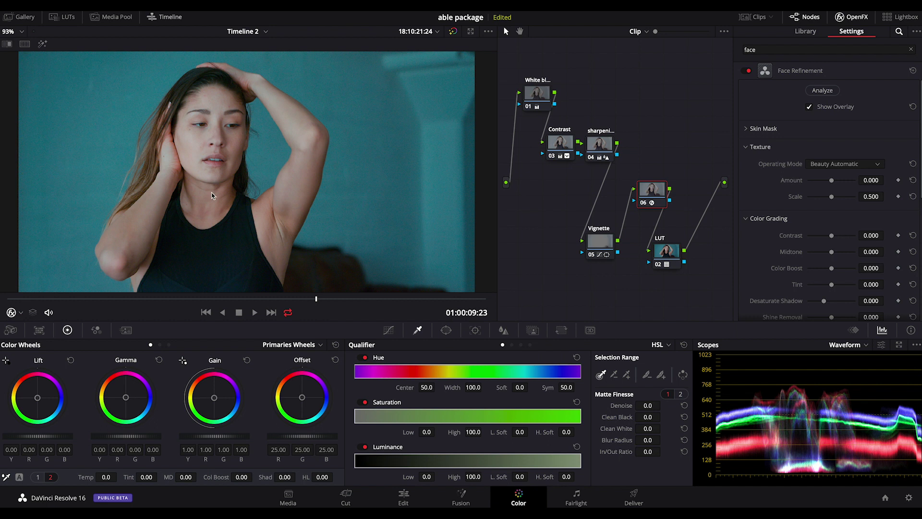
click(822, 90)
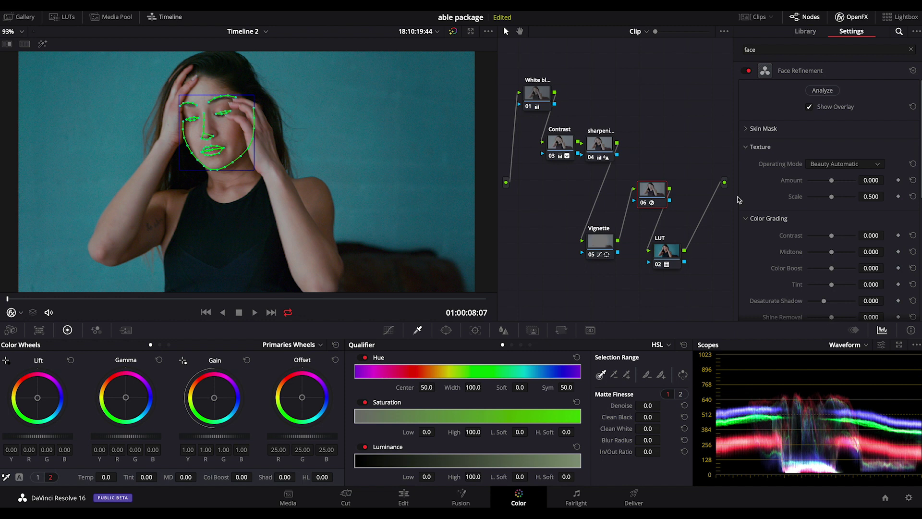
drag(225, 298, 293, 301)
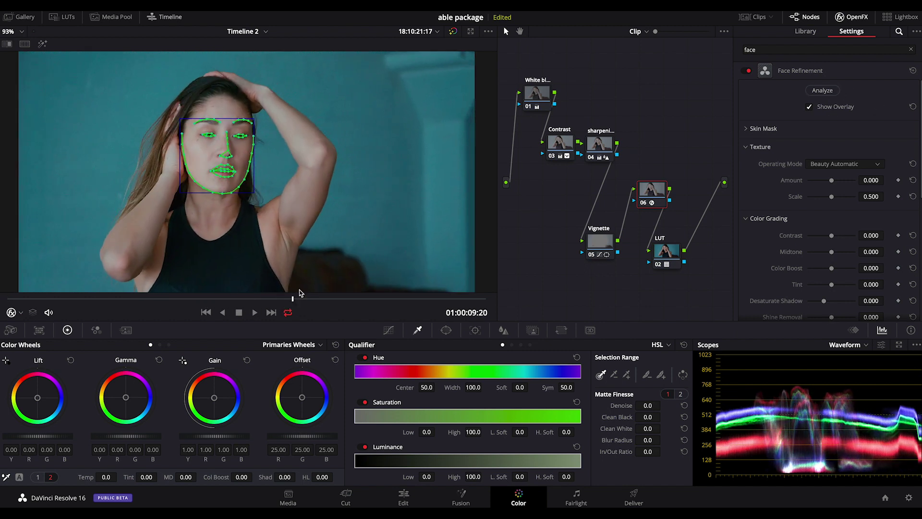
Step: Hide the landmark overlay, then raise skin Texture Amount, face Contrast and Color Boost
click(828, 109)
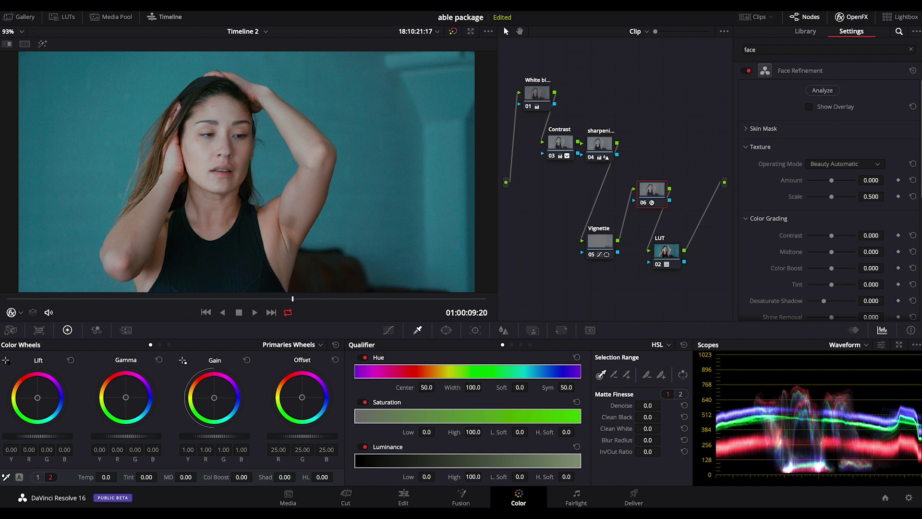
scroll(871, 150, down, 2)
drag(834, 151, 841, 159)
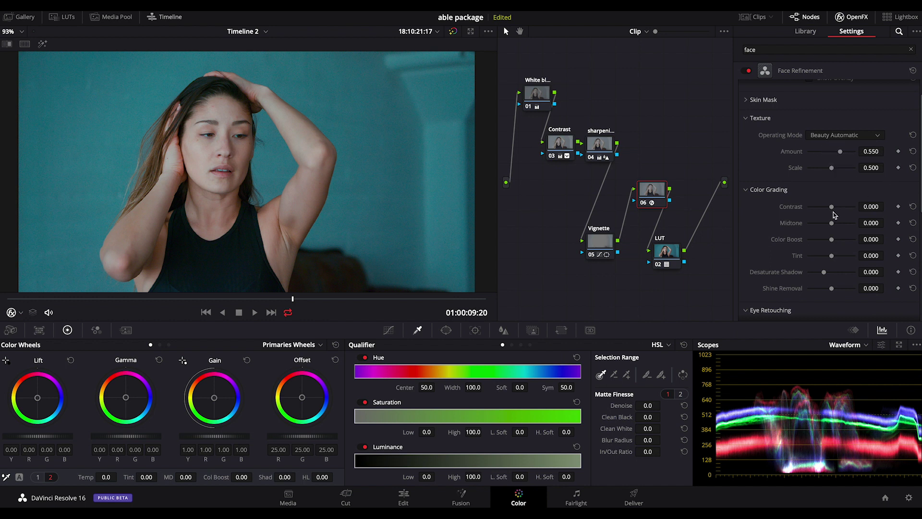
drag(832, 209, 841, 207)
drag(833, 243, 836, 239)
Step: Brighten the eyes with Brightening 0.225 and Eye Light 0.097
scroll(827, 203, down, 5)
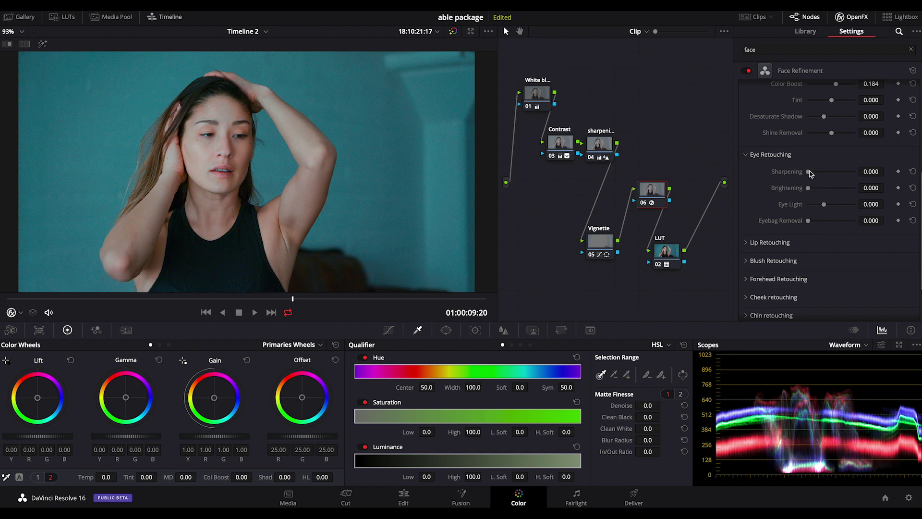
drag(823, 190, 826, 205)
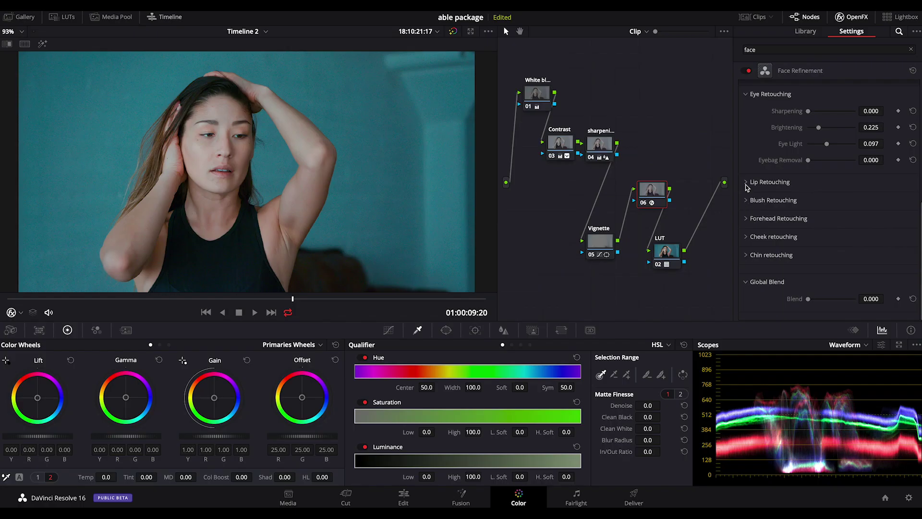
click(746, 182)
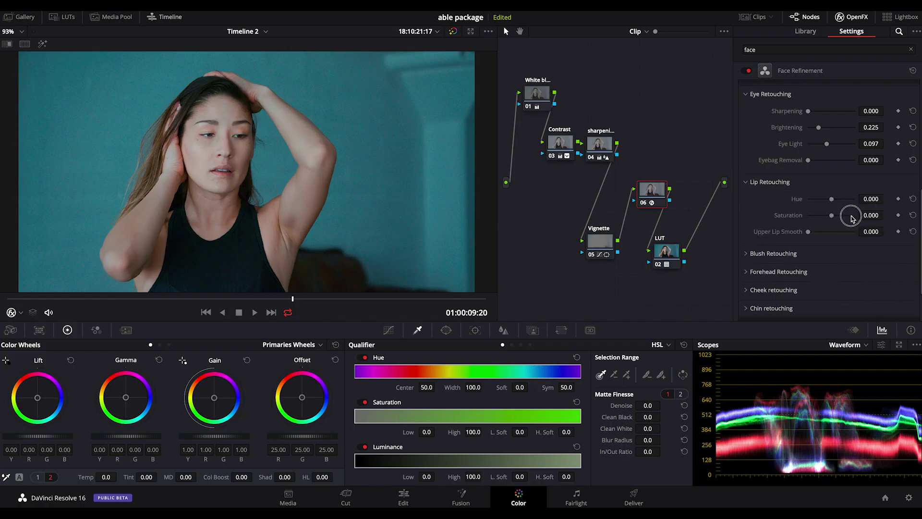
mouse_move(841, 215)
mouse_down()
mouse_move(797, 216)
mouse_move(834, 216)
mouse_move(834, 231)
mouse_move(807, 232)
mouse_move(854, 215)
mouse_move(808, 200)
mouse_move(850, 200)
mouse_move(818, 204)
mouse_up()
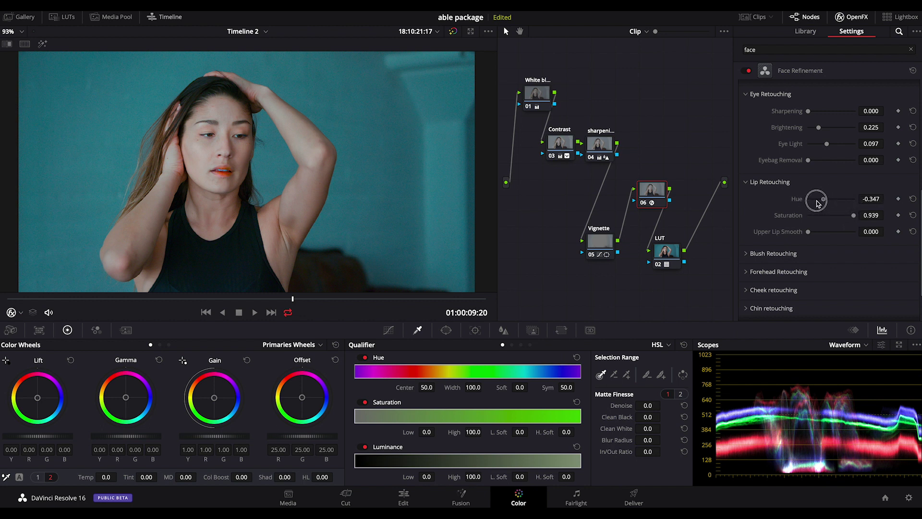
double_click(818, 202)
click(747, 184)
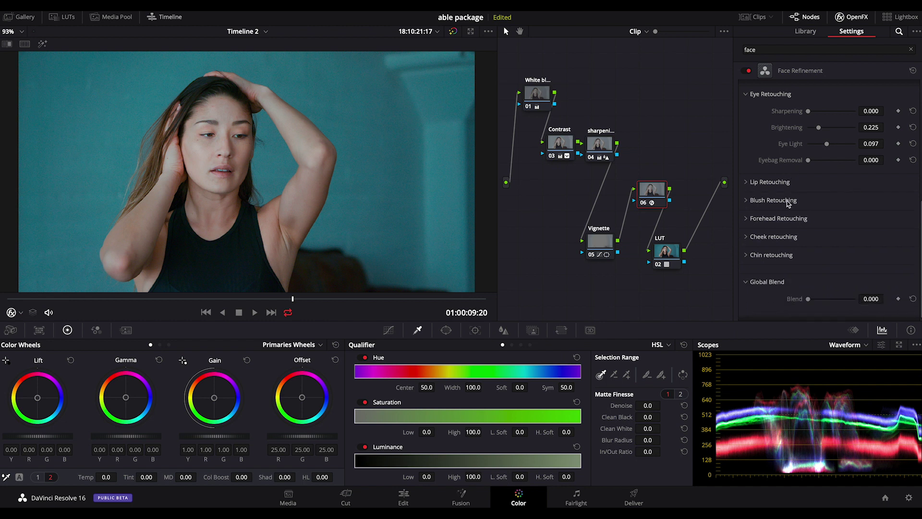
Step: Lower eye Brightening to 0.061 and Eye Light to 0.051, reviewing playback in the enlarged viewer
key(alt+f)
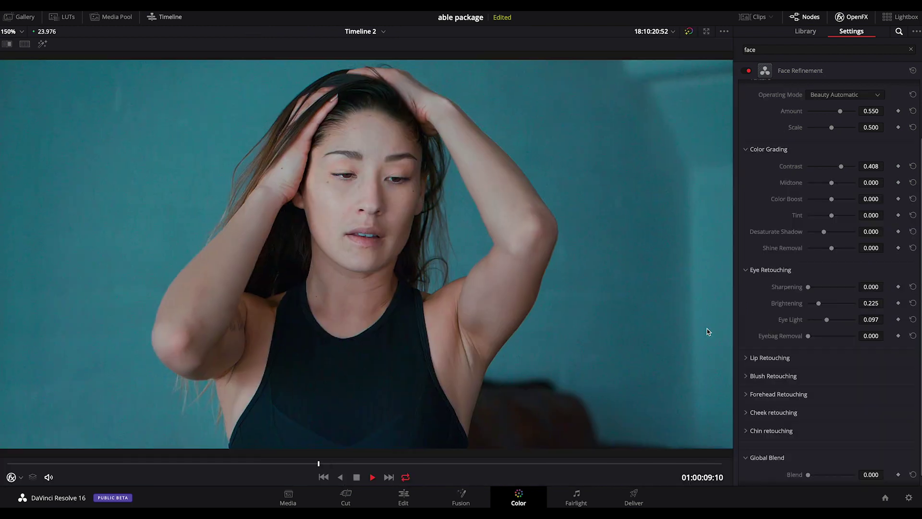
key(space)
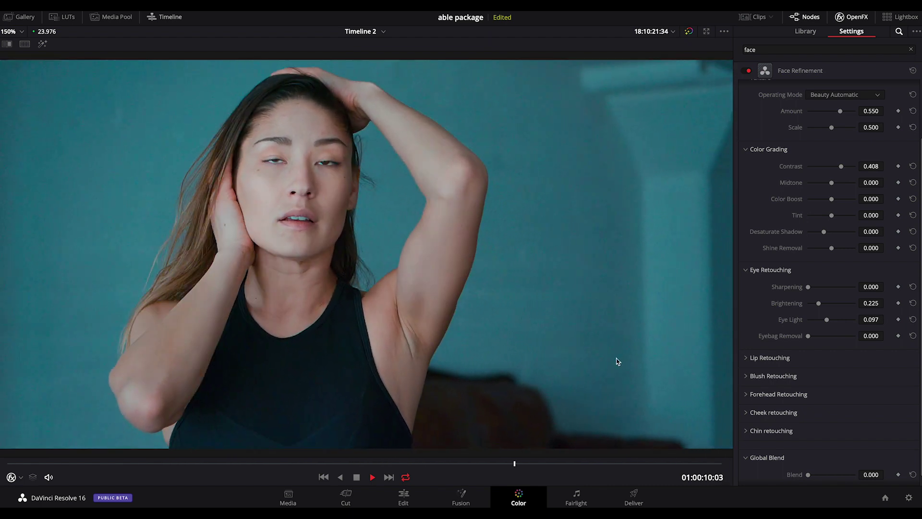
key(space)
drag(823, 319, 806, 290)
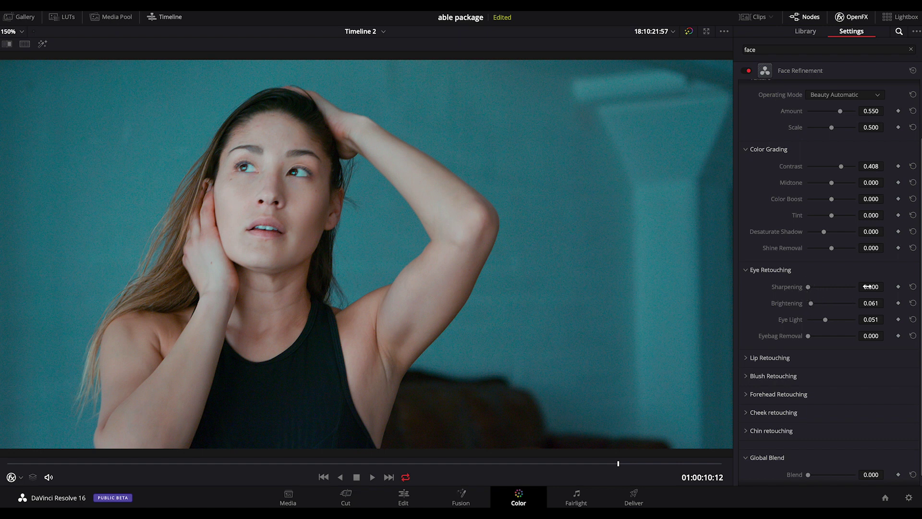
drag(869, 287, 869, 287)
drag(432, 462, 199, 462)
key(space)
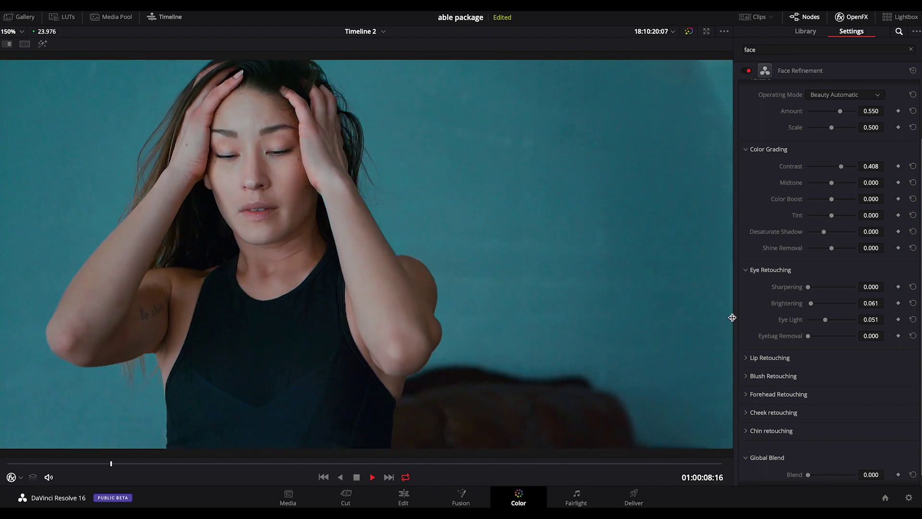
key(space)
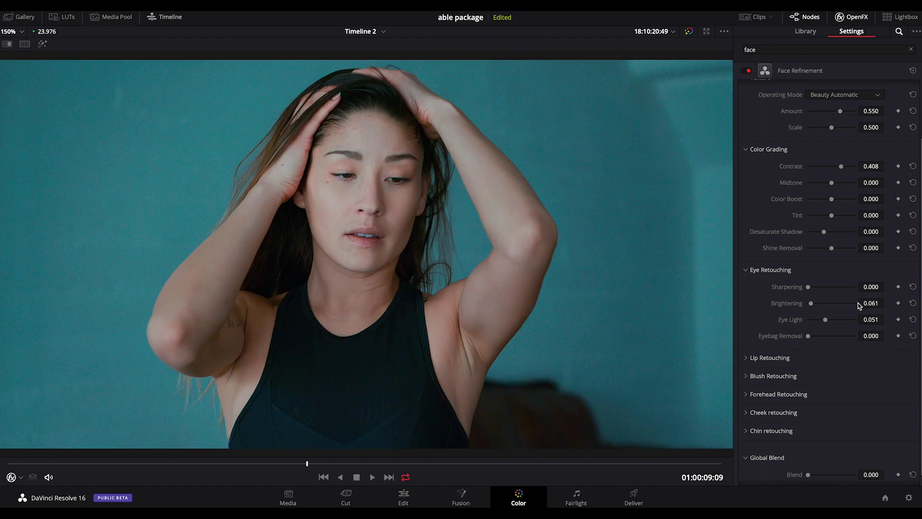
key(alt+f)
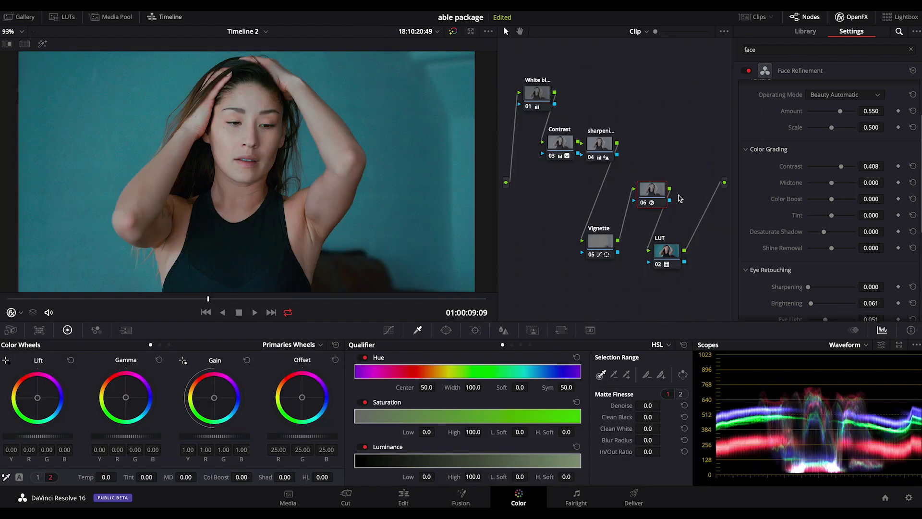
Step: Nudge node 06 upward in the Node Editor
drag(652, 192, 656, 173)
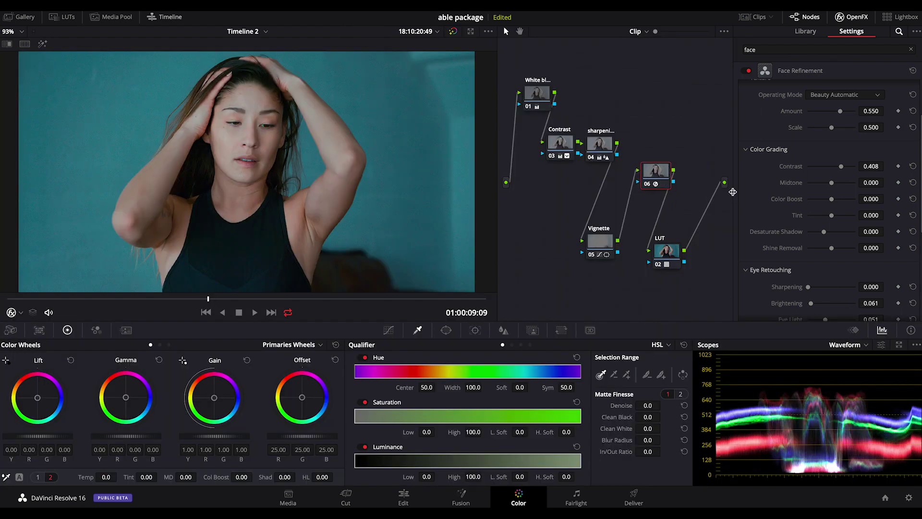